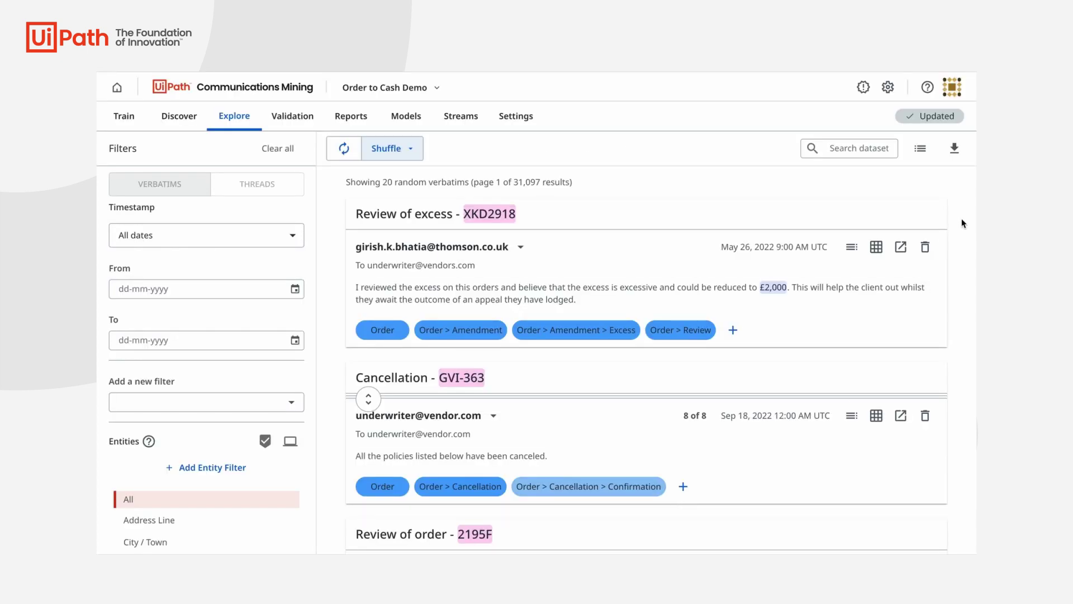
{"action": "scroll", "coordinate": [962, 223], "scroll_direction": "down", "scroll_amount": 3}
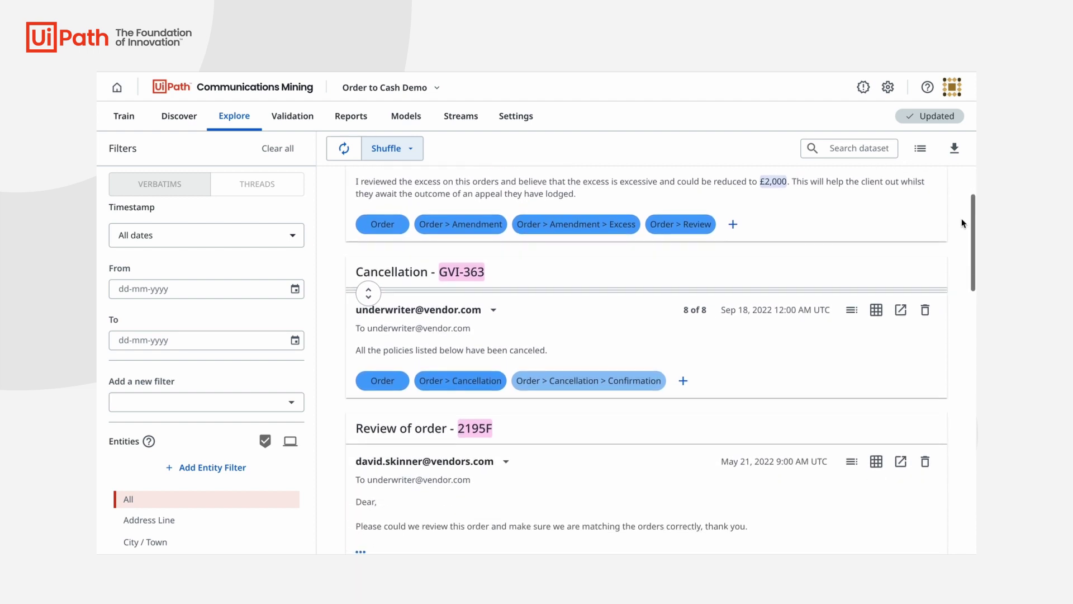
{"action": "scroll", "coordinate": [962, 223], "scroll_direction": "down", "scroll_amount": 3}
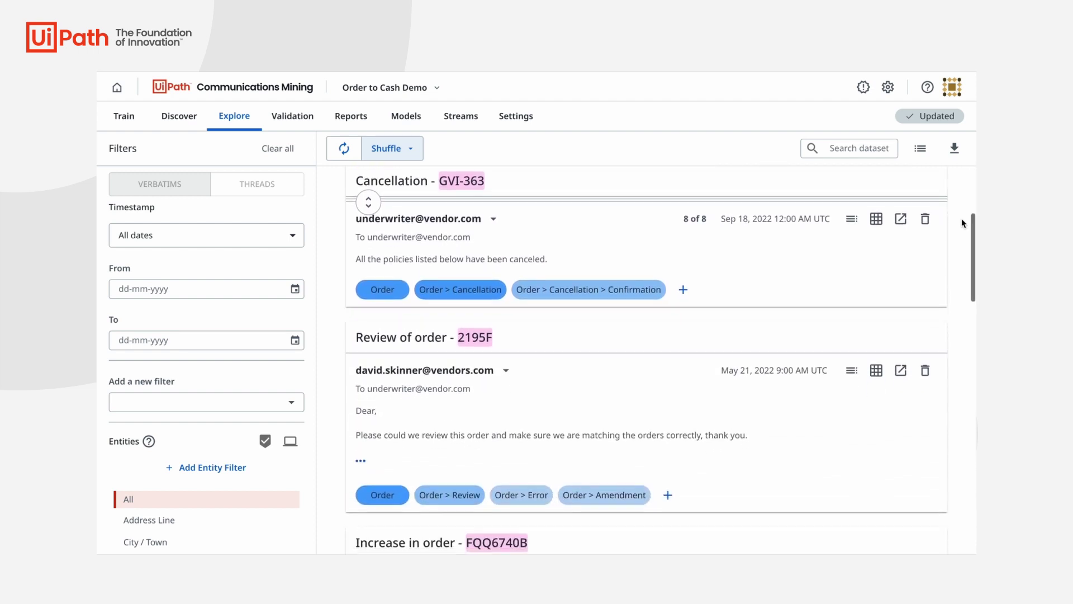
{"action": "scroll", "coordinate": [961, 223], "scroll_direction": "down", "scroll_amount": 1}
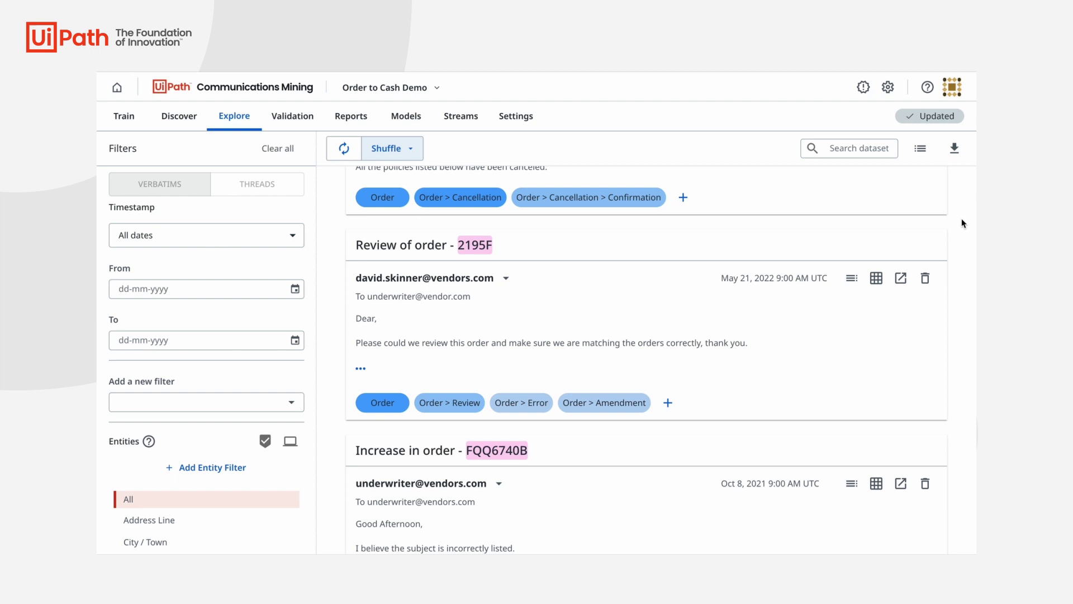
{"action": "scroll", "coordinate": [962, 223], "scroll_direction": "down", "scroll_amount": 1}
{"action": "scroll", "coordinate": [961, 219], "scroll_direction": "down", "scroll_amount": 1}
{"action": "scroll", "coordinate": [962, 220], "scroll_direction": "down", "scroll_amount": 1}
{"action": "scroll", "coordinate": [962, 220], "scroll_direction": "down", "scroll_amount": 1}
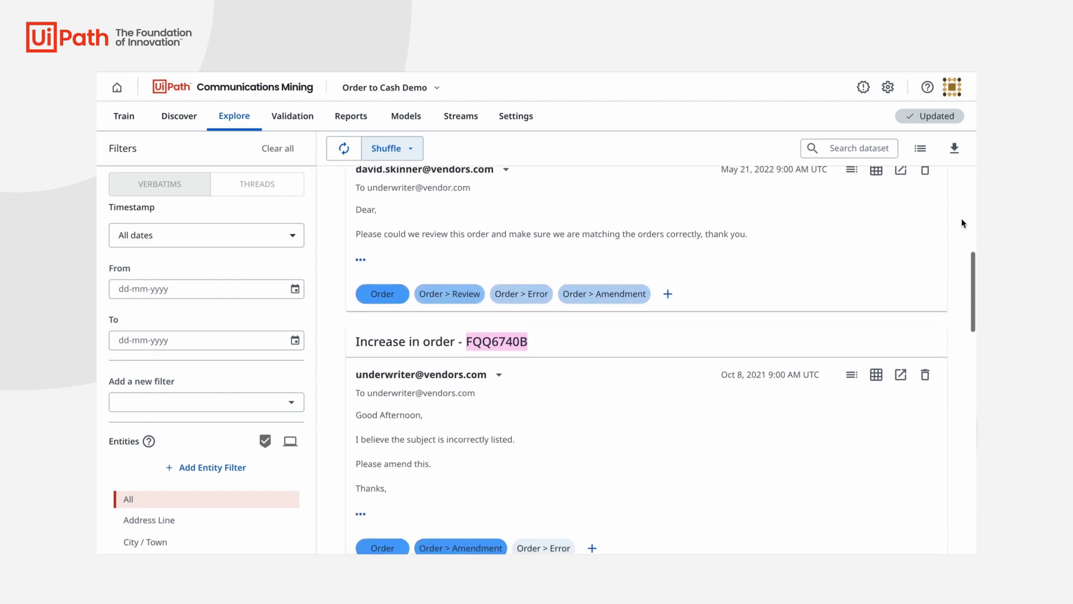
{"action": "scroll", "coordinate": [961, 220], "scroll_direction": "down", "scroll_amount": 1}
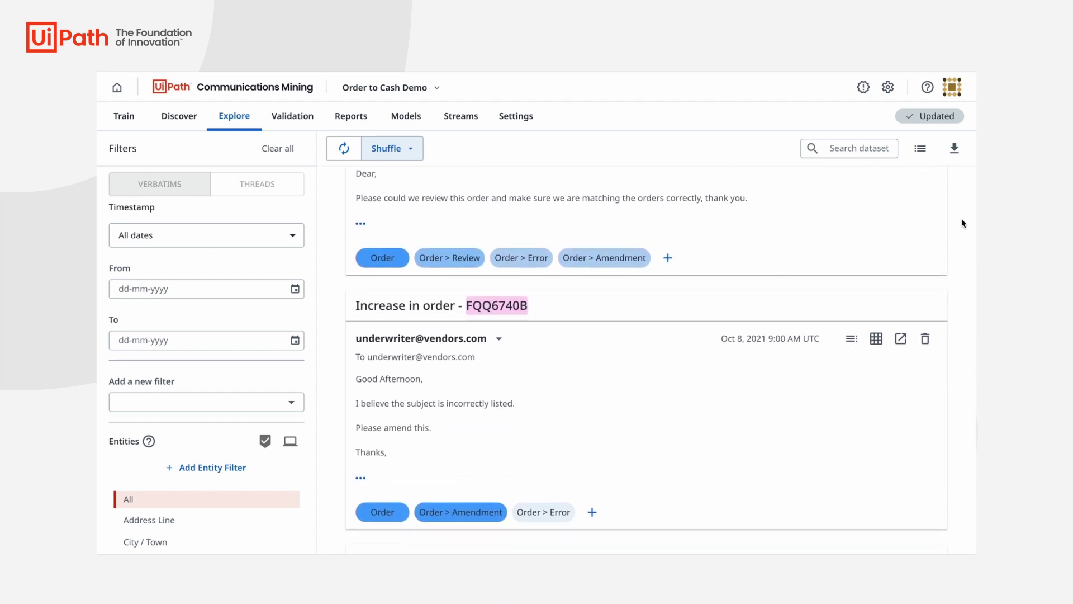
- Label the Cancellation cluster's messages with Order > Cancellation and apply the pinned labels
{"action": "left_click", "coordinate": [185, 124]}
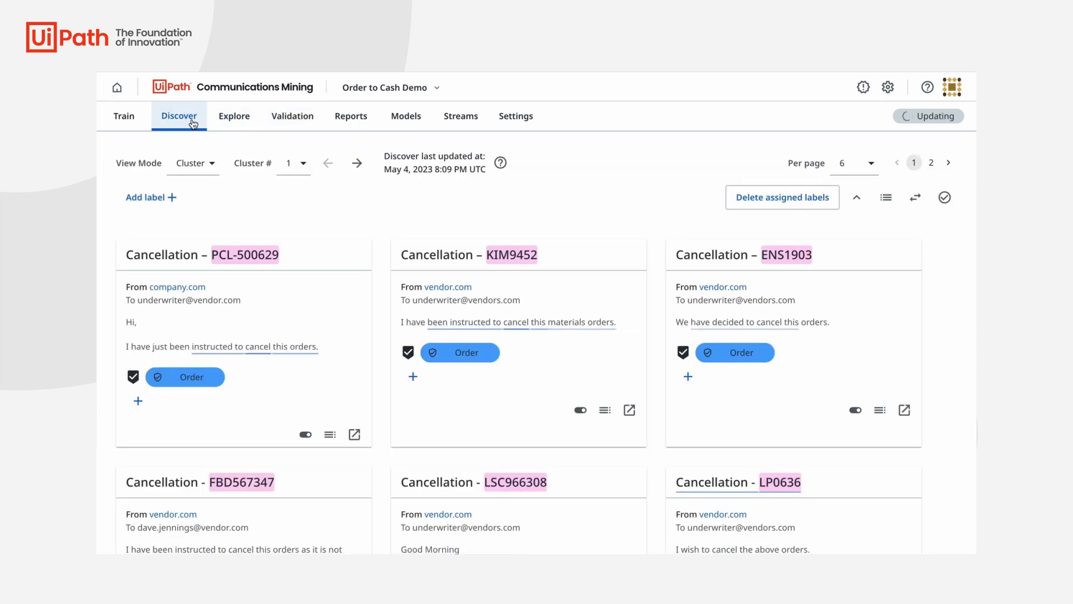
{"action": "scroll", "coordinate": [359, 302], "scroll_direction": "down", "scroll_amount": 1}
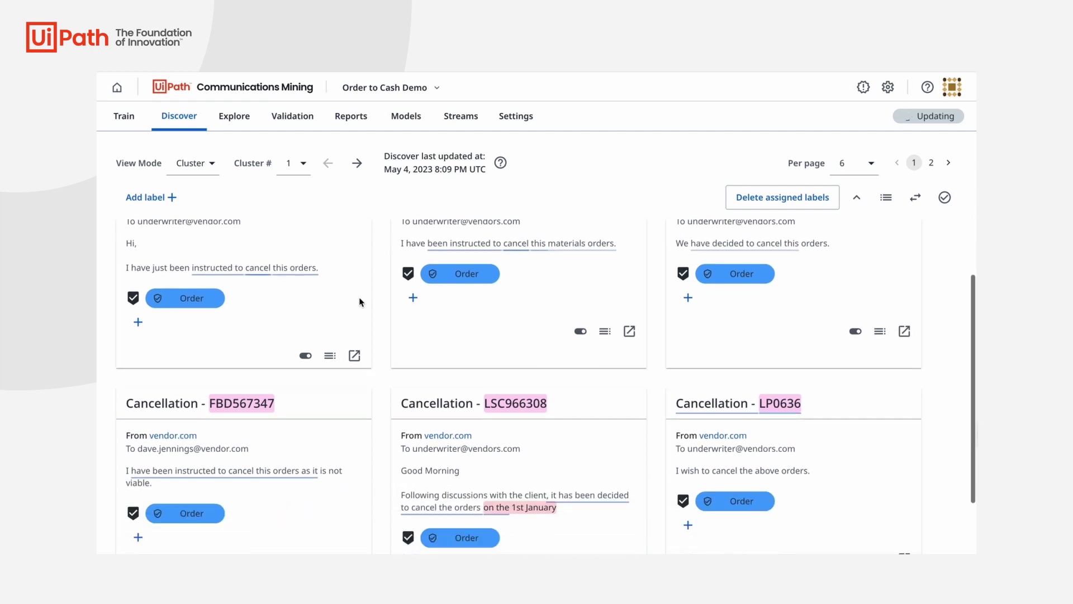
{"action": "scroll", "coordinate": [359, 302], "scroll_direction": "up", "scroll_amount": 1}
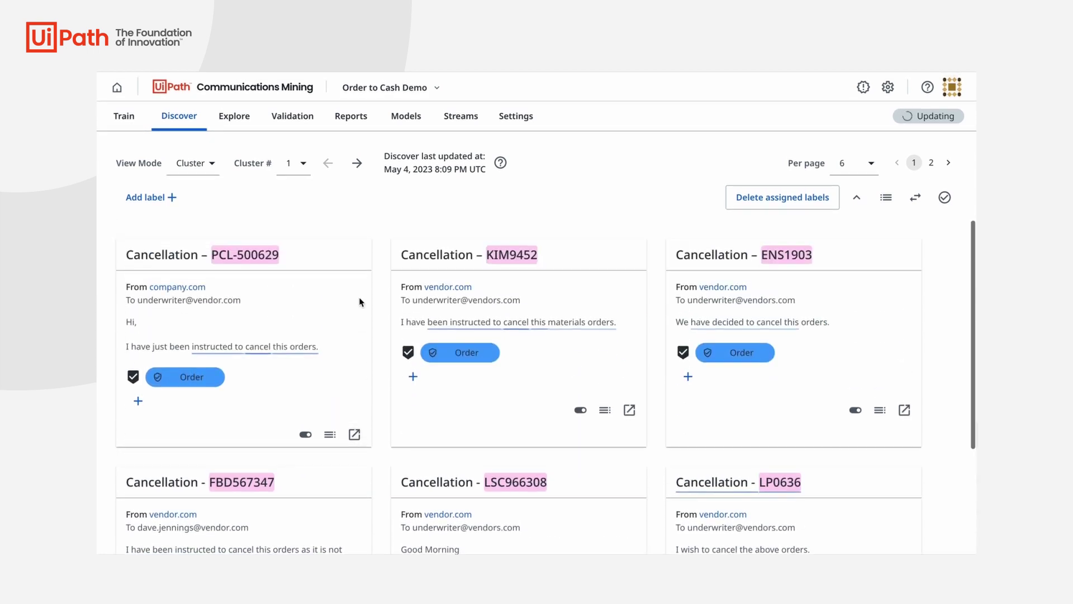
{"action": "left_click", "coordinate": [134, 197]}
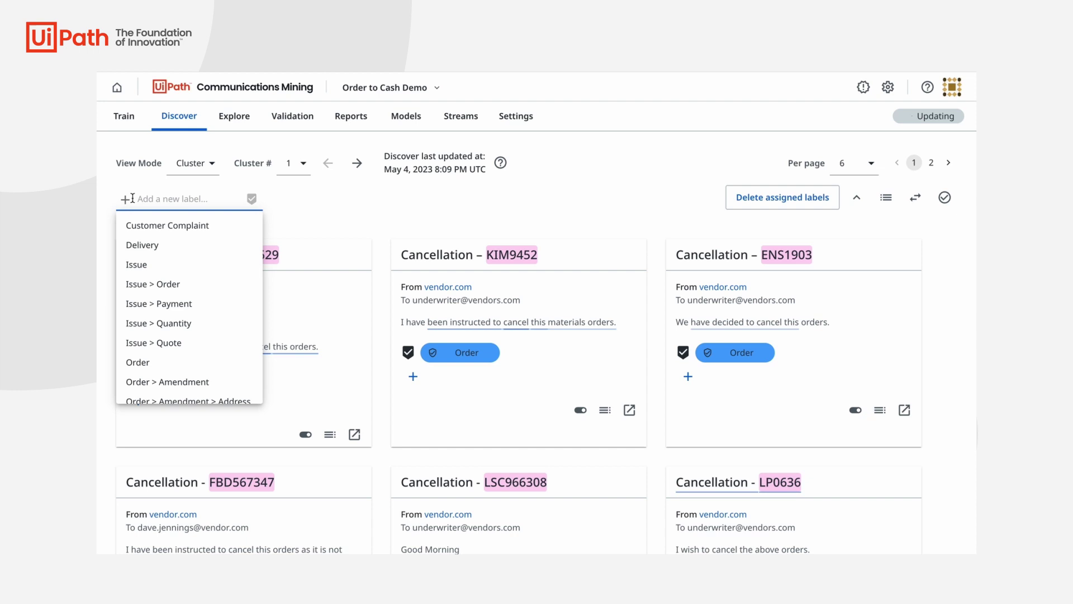
{"action": "type", "text": "Order"}
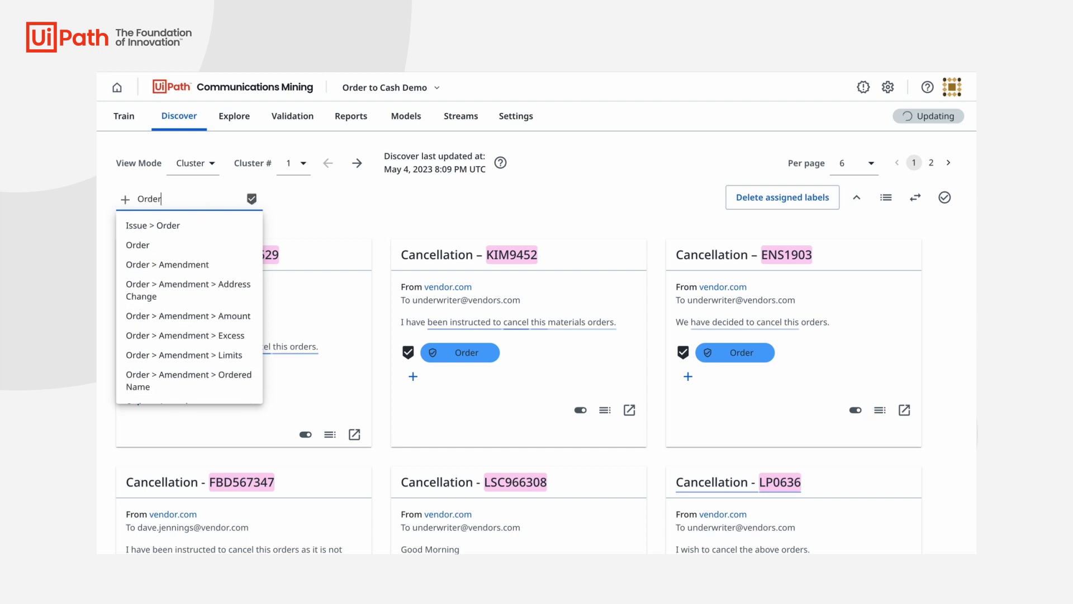
{"action": "type", "text": " > Can"}
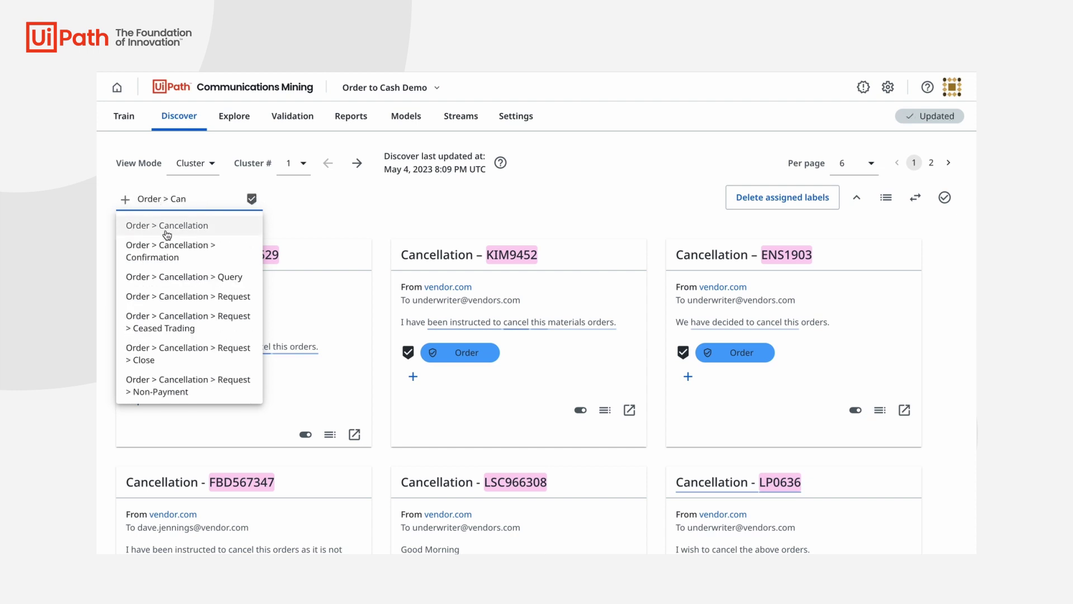
{"action": "left_click", "coordinate": [165, 234]}
{"action": "left_click", "coordinate": [253, 202]}
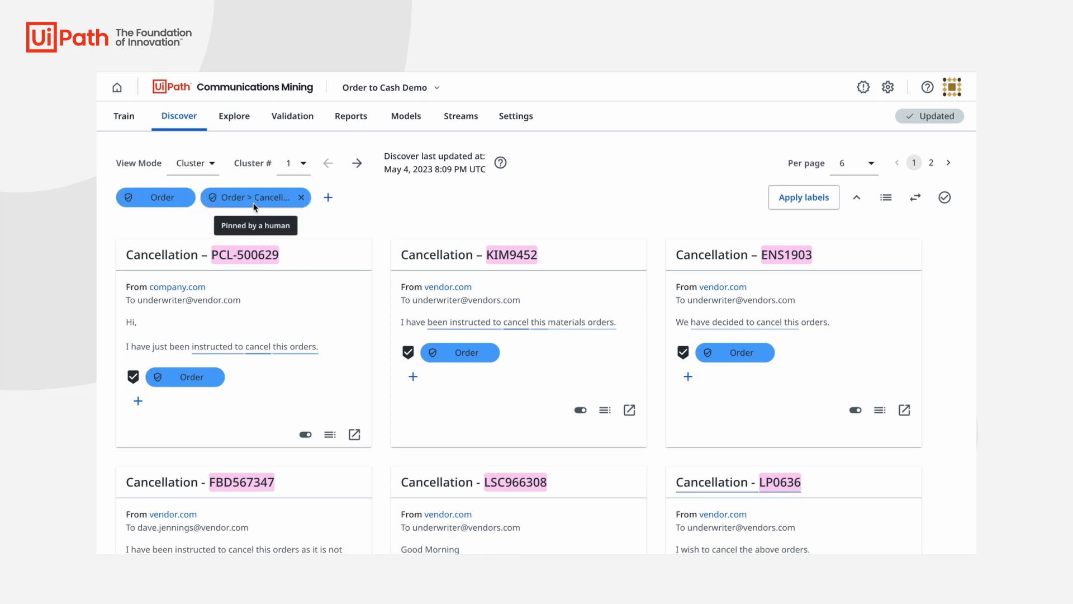
{"action": "left_click", "coordinate": [807, 201]}
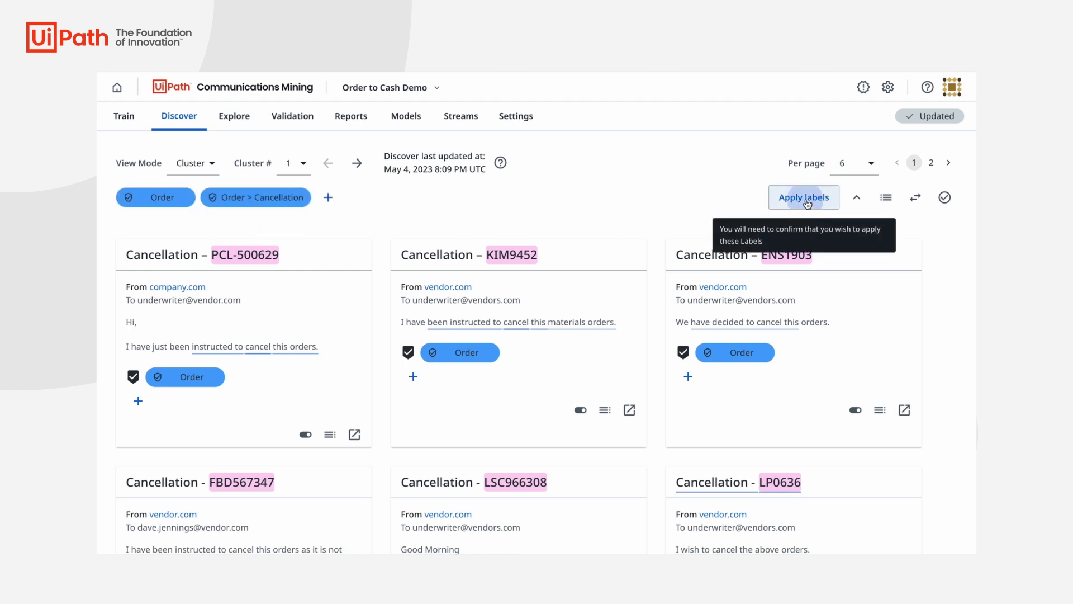
- Drill the Label Summary treemap into Order, then Amendment, and return to the top-level labels
{"action": "left_click", "coordinate": [360, 120]}
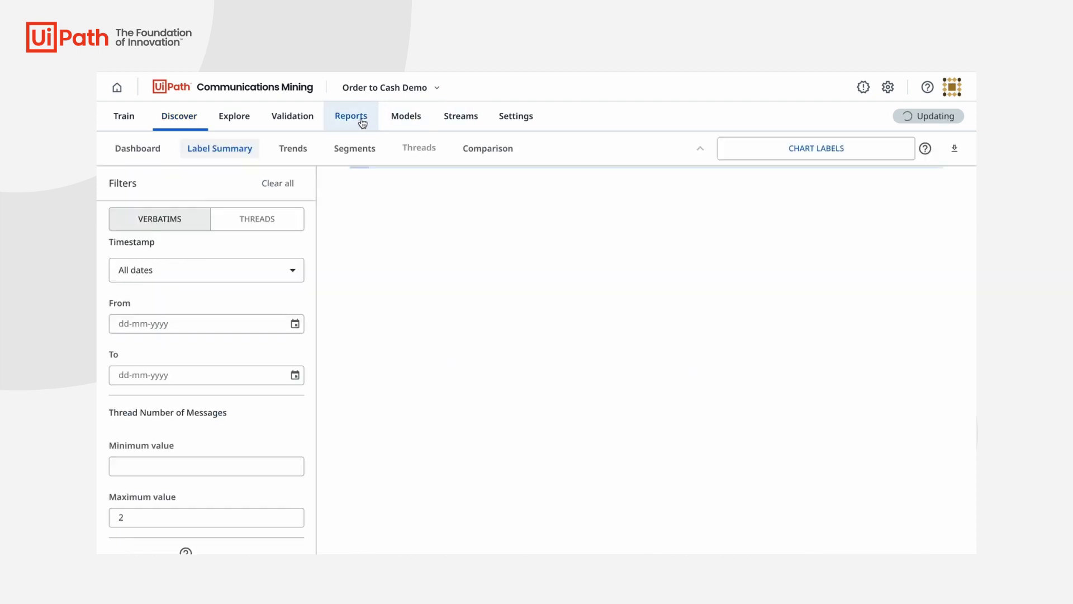
{"action": "scroll", "coordinate": [540, 291], "scroll_direction": "down", "scroll_amount": 1}
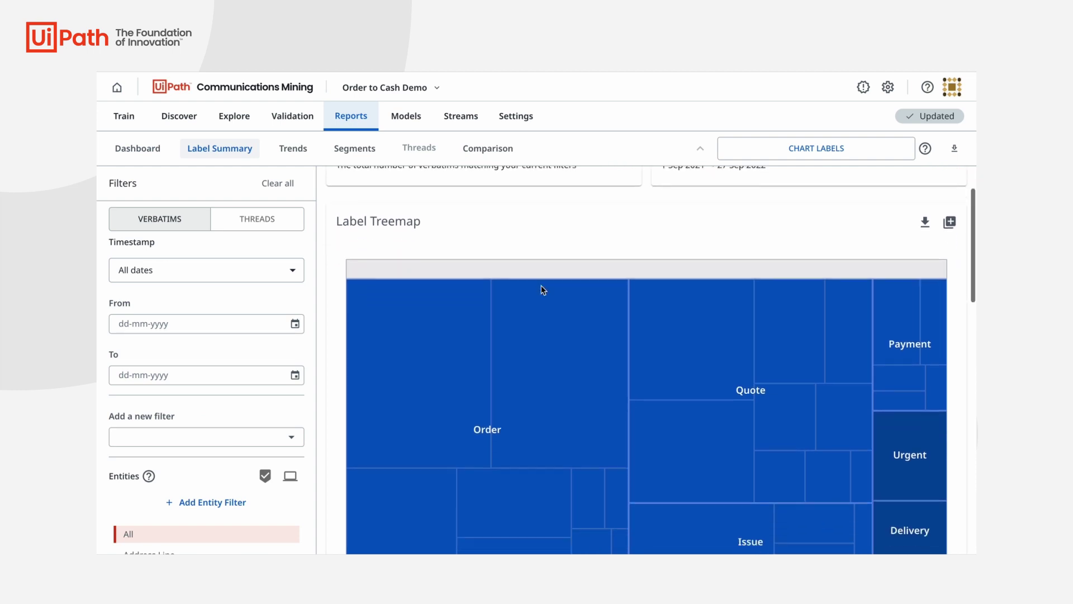
{"action": "scroll", "coordinate": [541, 290], "scroll_direction": "down", "scroll_amount": 1}
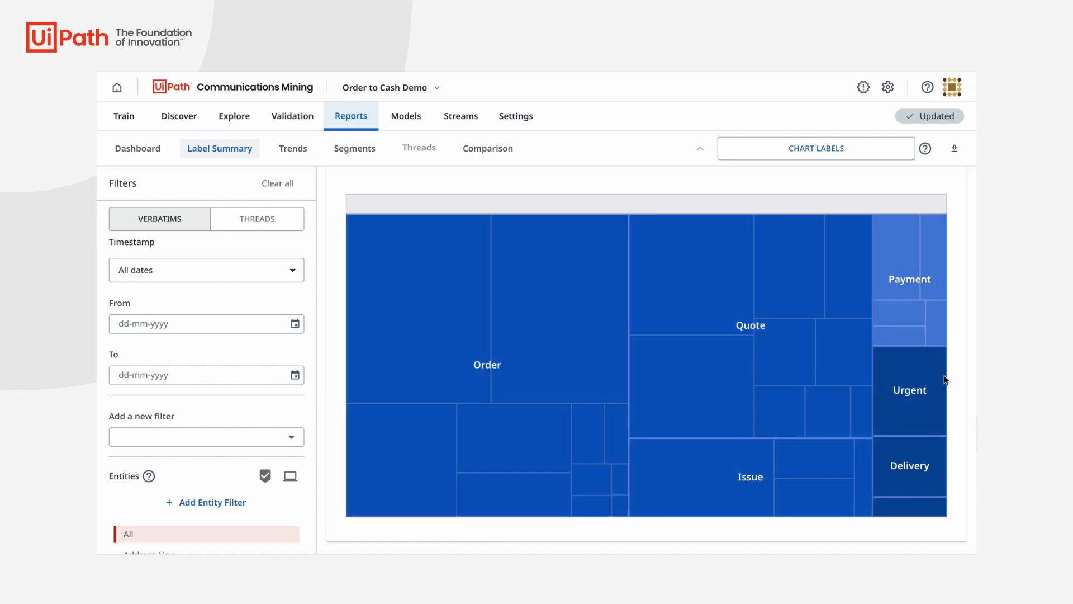
{"action": "mouse_move", "coordinate": [910, 526]}
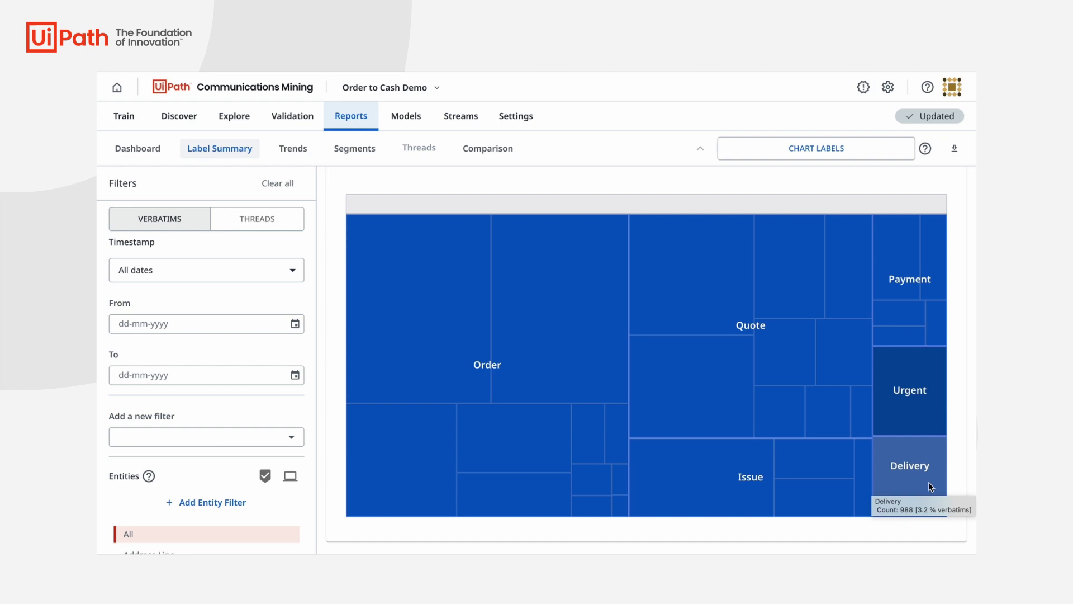
{"action": "left_click", "coordinate": [575, 378]}
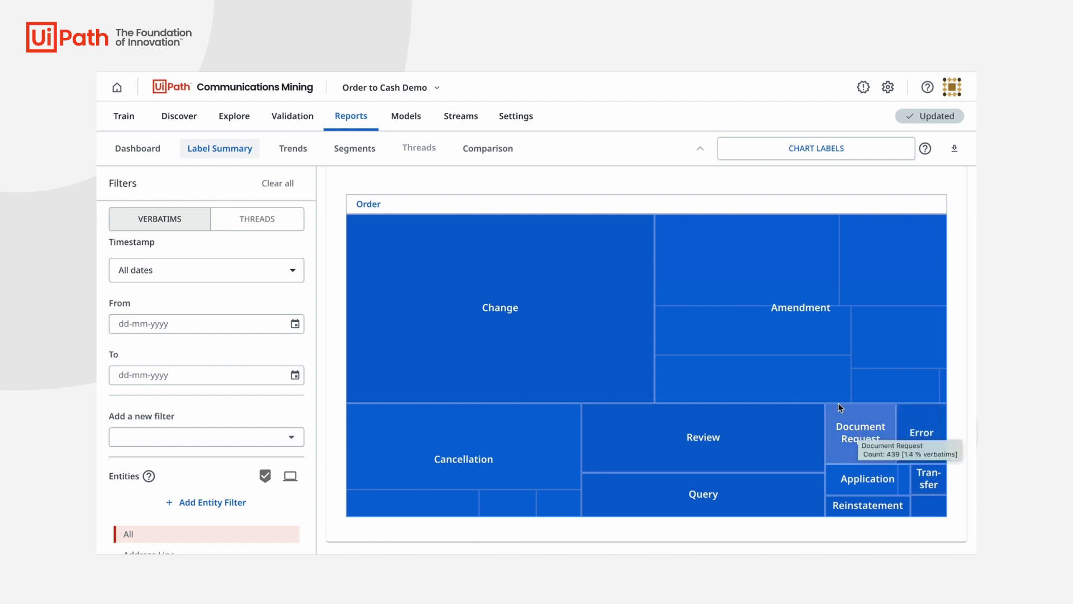
{"action": "left_click", "coordinate": [767, 341]}
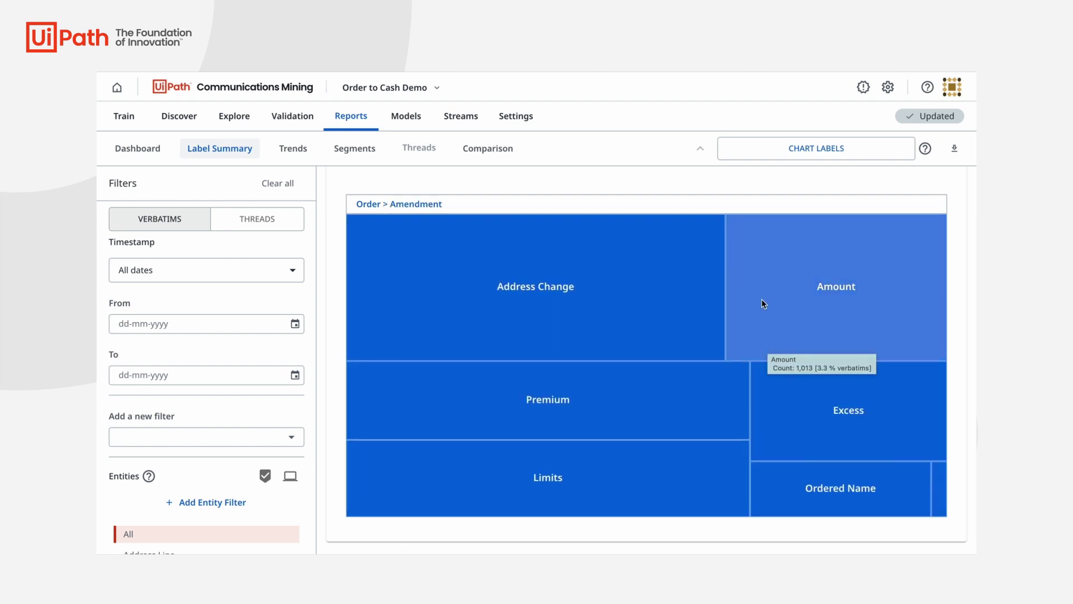
{"action": "left_click", "coordinate": [366, 200]}
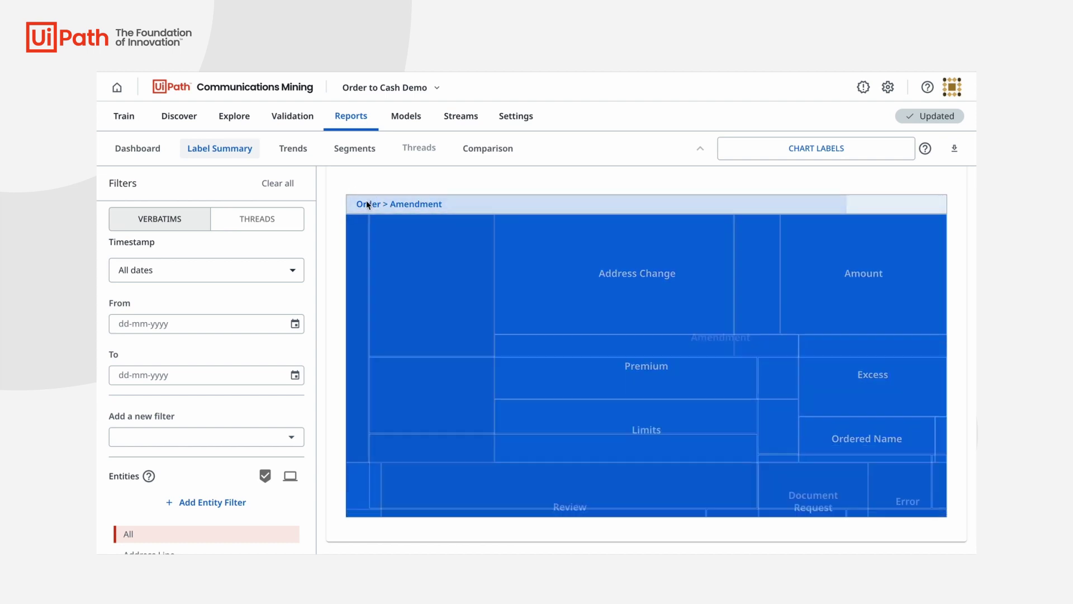
{"action": "left_click", "coordinate": [370, 203]}
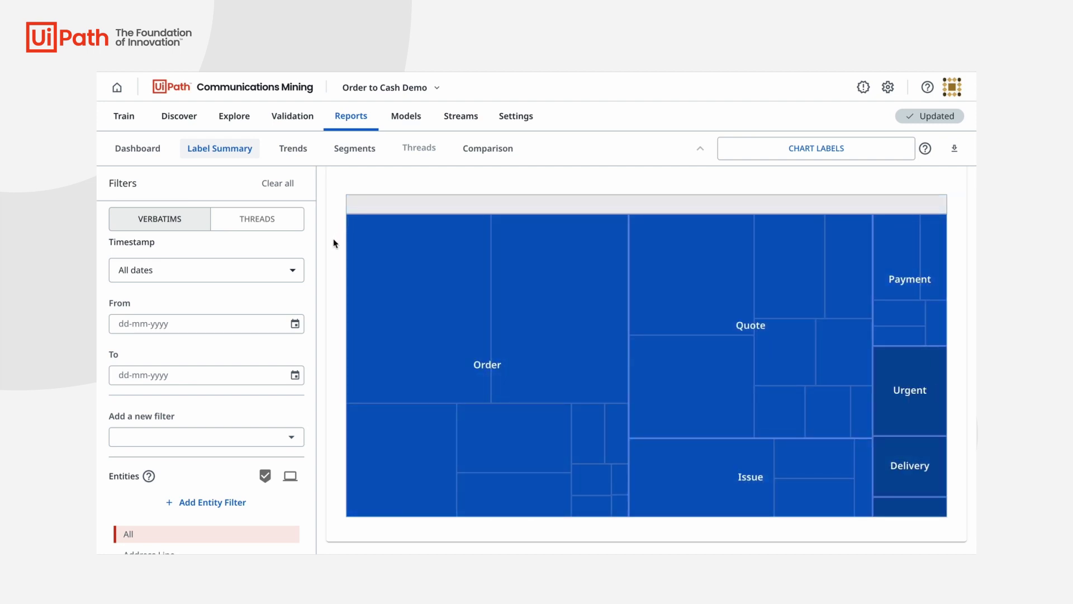
{"action": "scroll", "coordinate": [201, 360], "scroll_direction": "down", "scroll_amount": 1}
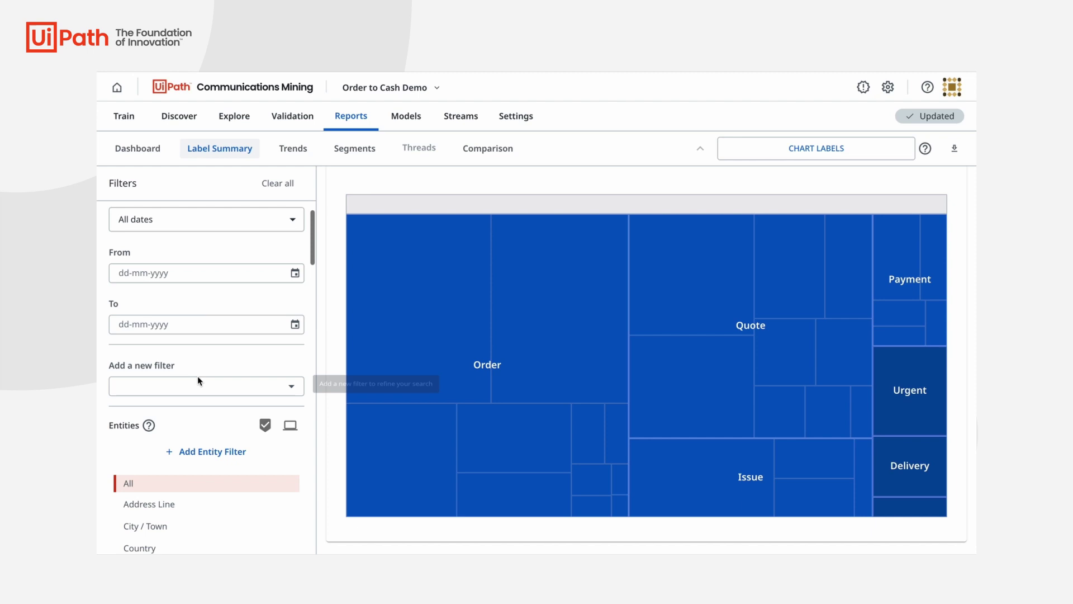
- Add a Thread Number of Messages filter with a maximum of 2 messages
{"action": "left_click", "coordinate": [195, 386]}
{"action": "type", "text": "thread"}
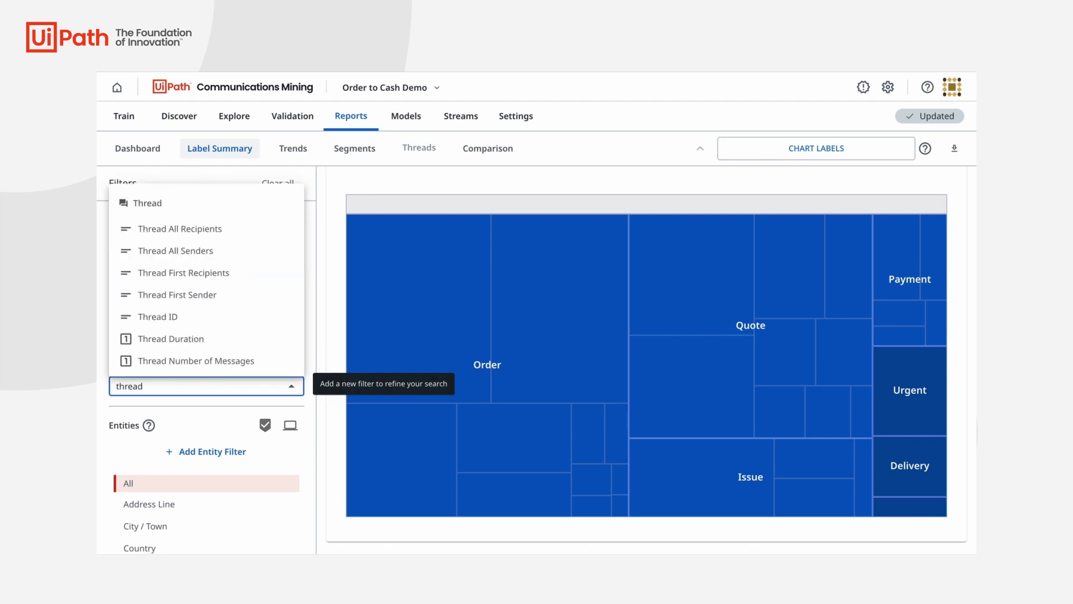
{"action": "left_click", "coordinate": [194, 359]}
{"action": "left_click", "coordinate": [160, 467]}
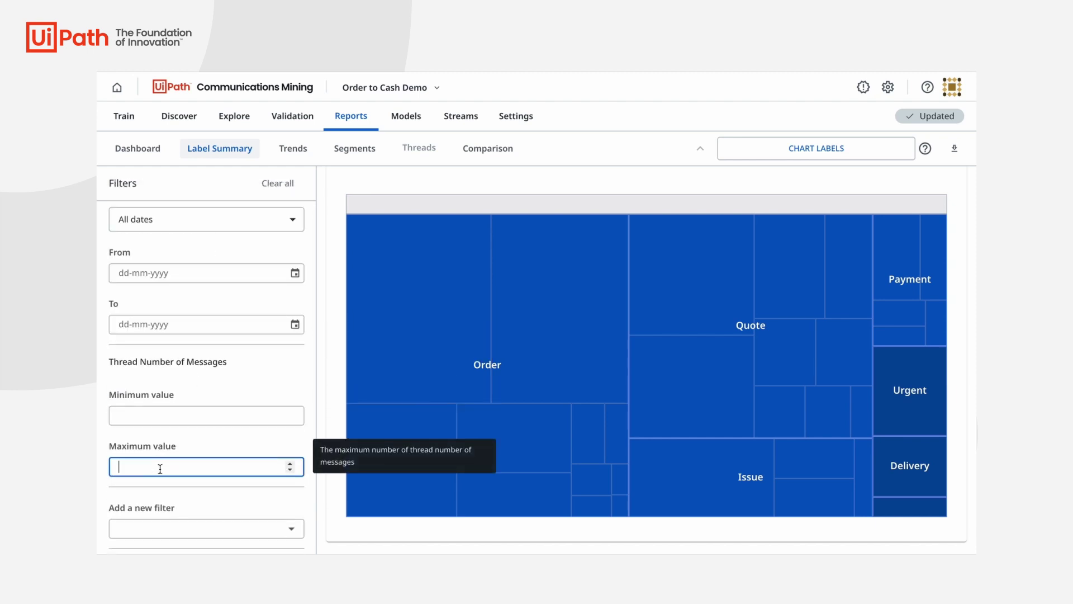
{"action": "type", "text": "2"}
{"action": "scroll", "coordinate": [211, 442], "scroll_direction": "down", "scroll_amount": 1}
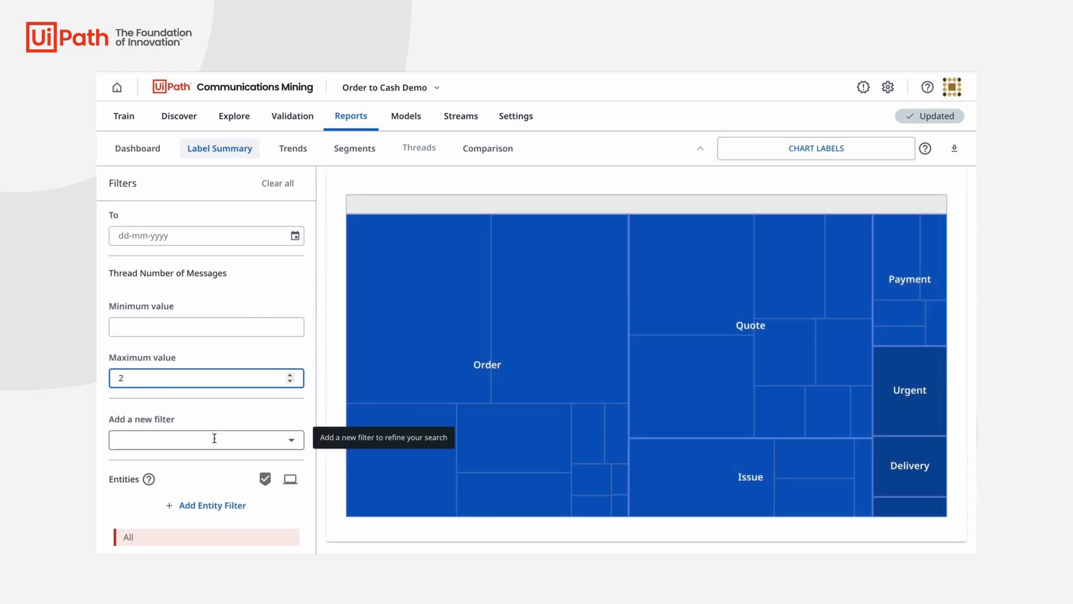
- Add a Thread Duration filter with a minimum of 7 days
{"action": "left_click", "coordinate": [213, 437]}
{"action": "type", "text": "dur"}
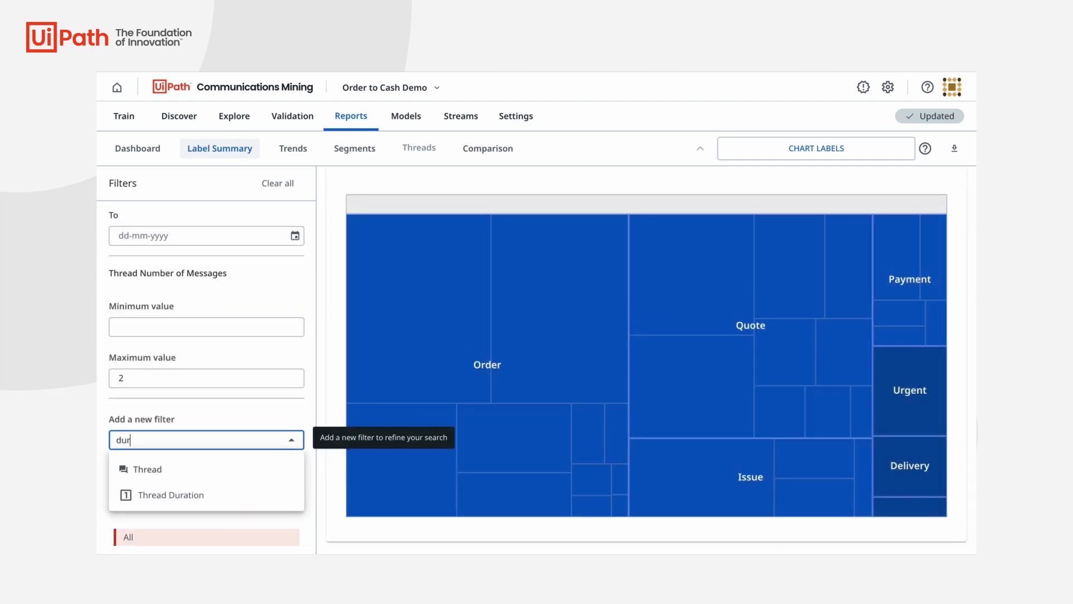
{"action": "type", "text": "ation"}
{"action": "left_click", "coordinate": [207, 494]}
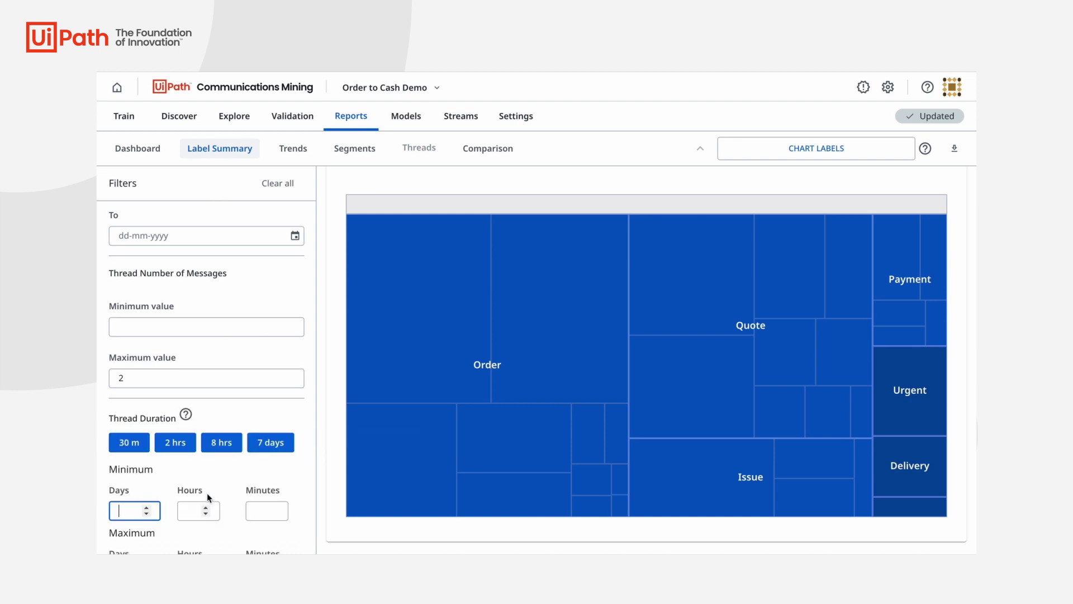
{"action": "left_click", "coordinate": [281, 366]}
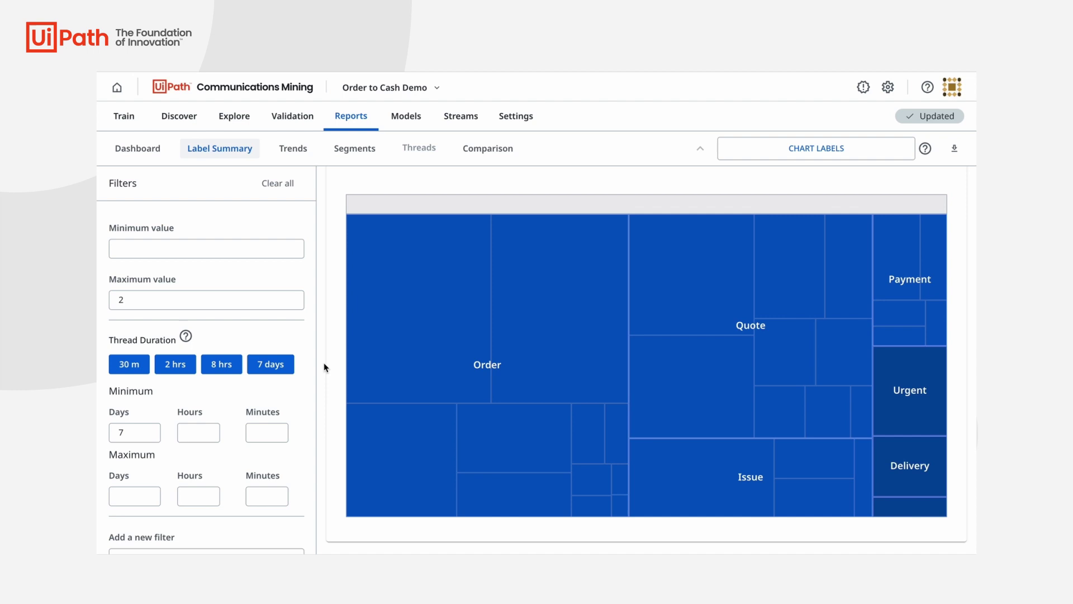
{"action": "scroll", "coordinate": [323, 363], "scroll_direction": "down", "scroll_amount": 2}
{"action": "scroll", "coordinate": [324, 362], "scroll_direction": "down", "scroll_amount": 2}
{"action": "scroll", "coordinate": [324, 363], "scroll_direction": "down", "scroll_amount": 1}
{"action": "scroll", "coordinate": [324, 363], "scroll_direction": "down", "scroll_amount": 3}
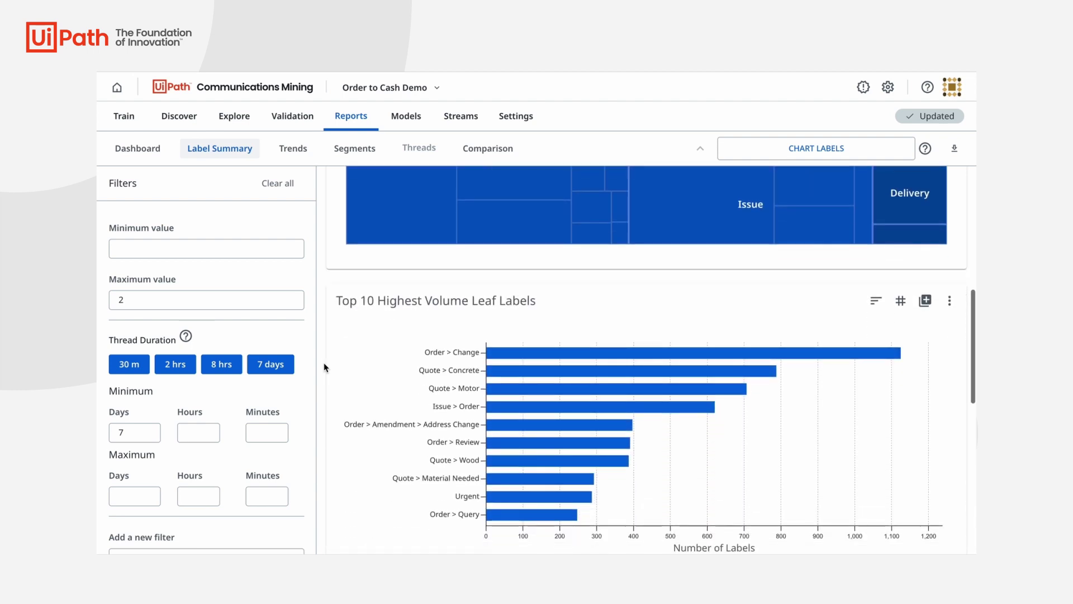
{"action": "scroll", "coordinate": [324, 367], "scroll_direction": "down", "scroll_amount": 2}
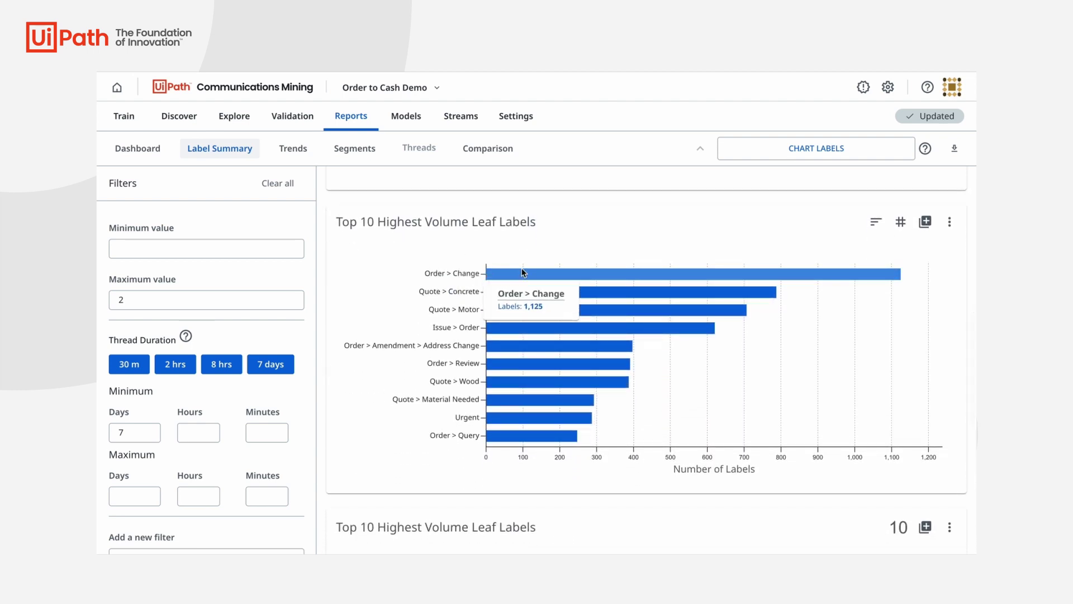
- Open the Order > Amendment > Address Change messages in Explore from the Top 10 Leaf Labels bar
{"action": "left_click", "coordinate": [506, 345]}
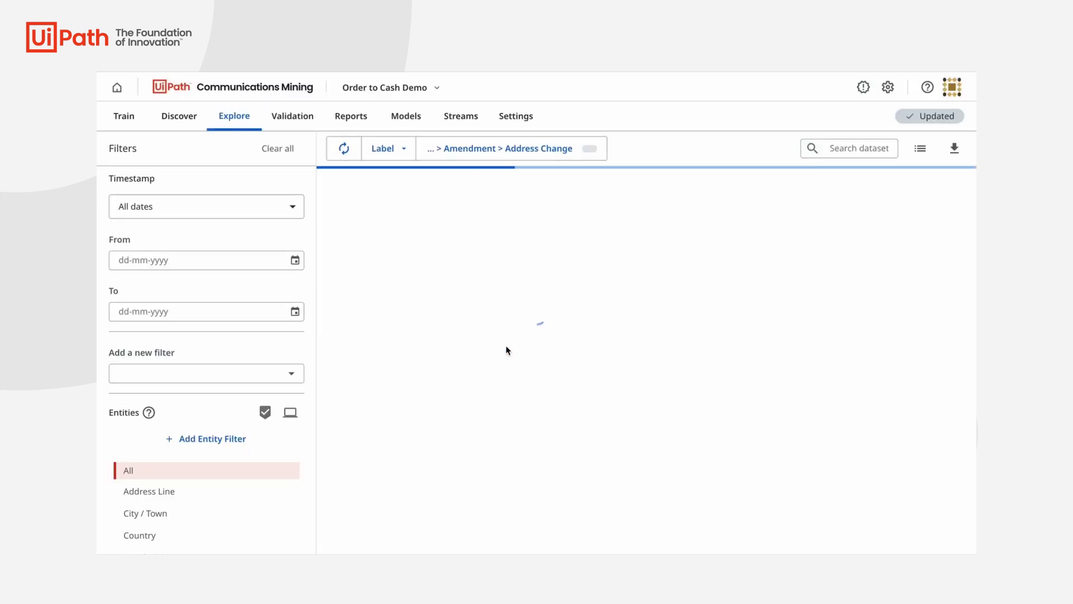